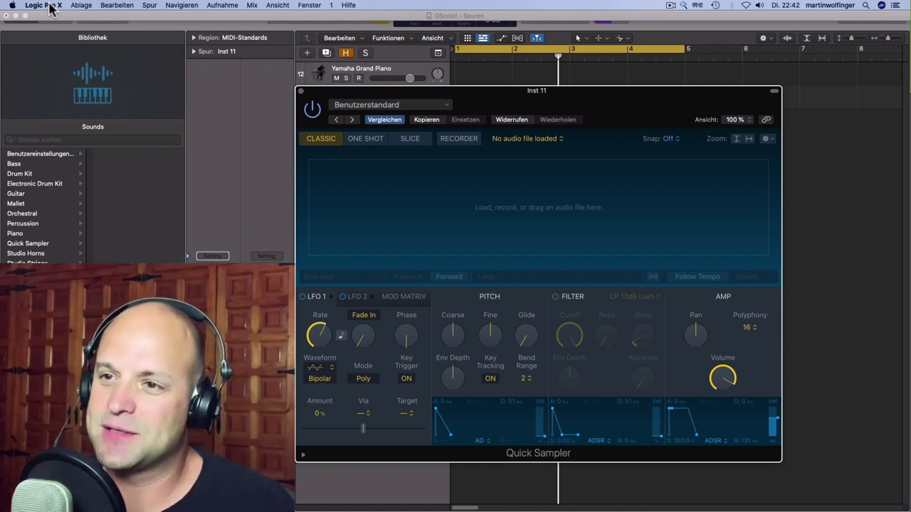
Set Quick Sampler to Recorder mode with Input 1 (Int Mic 1) as the source.
{"action": "left_click", "coordinate": [458, 139]}
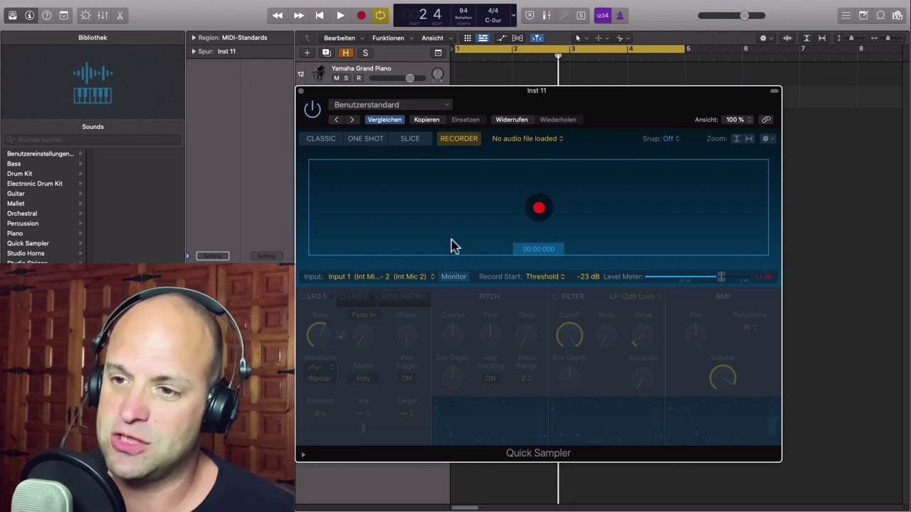
{"action": "left_click", "coordinate": [335, 280]}
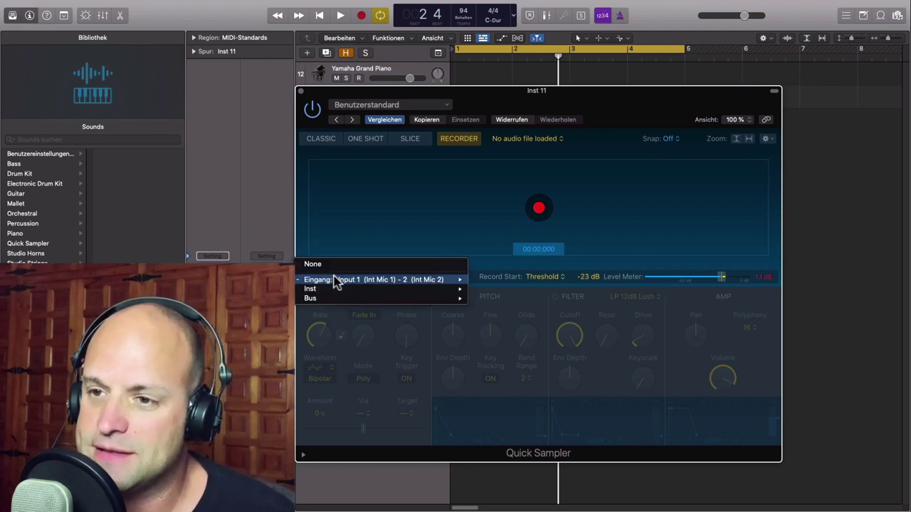
{"action": "mouse_move", "coordinate": [427, 282]}
{"action": "left_click", "coordinate": [493, 281]}
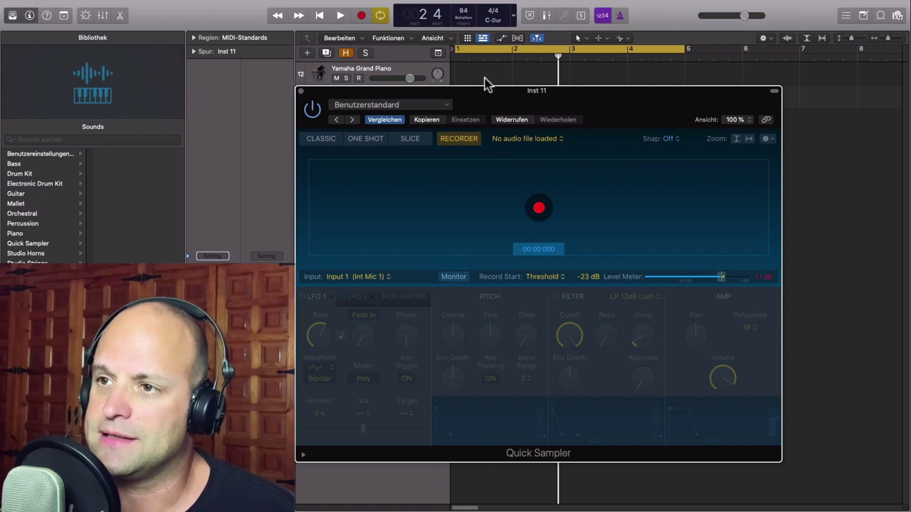
{"action": "mouse_move", "coordinate": [486, 103]}
{"action": "left_mouse_down"}
{"action": "mouse_move", "coordinate": [669, 103]}
{"action": "mouse_move", "coordinate": [488, 101]}
{"action": "left_mouse_up"}
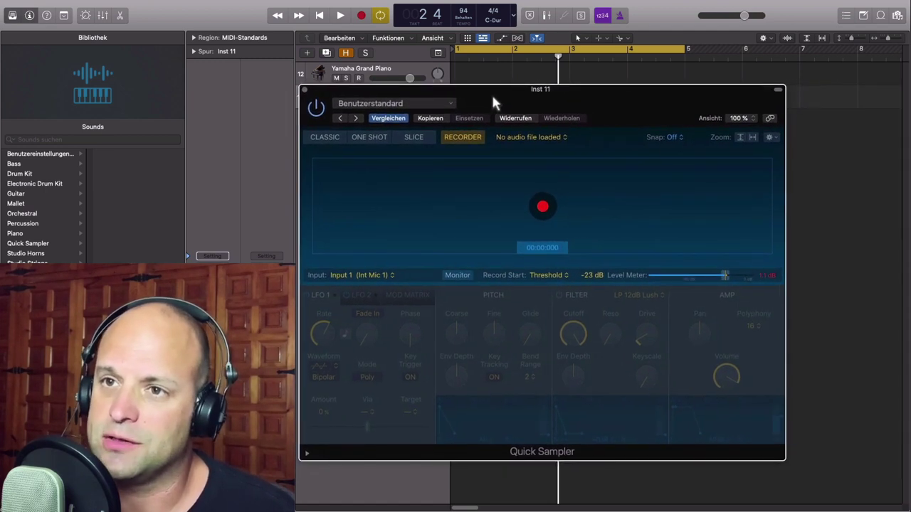
Record a series of about seven short sounds through the microphone and switch the sample to Slice mode.
{"action": "left_click", "coordinate": [556, 216]}
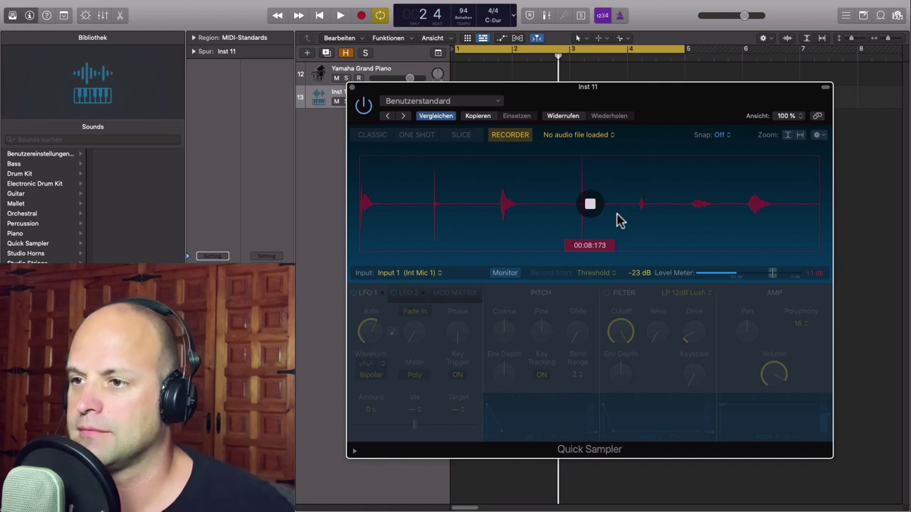
{"action": "left_click", "coordinate": [592, 205]}
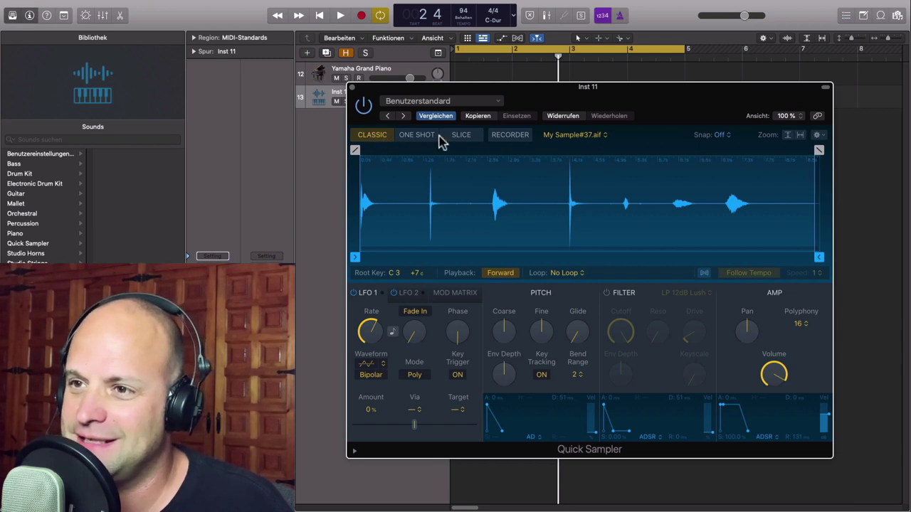
{"action": "left_click", "coordinate": [462, 136]}
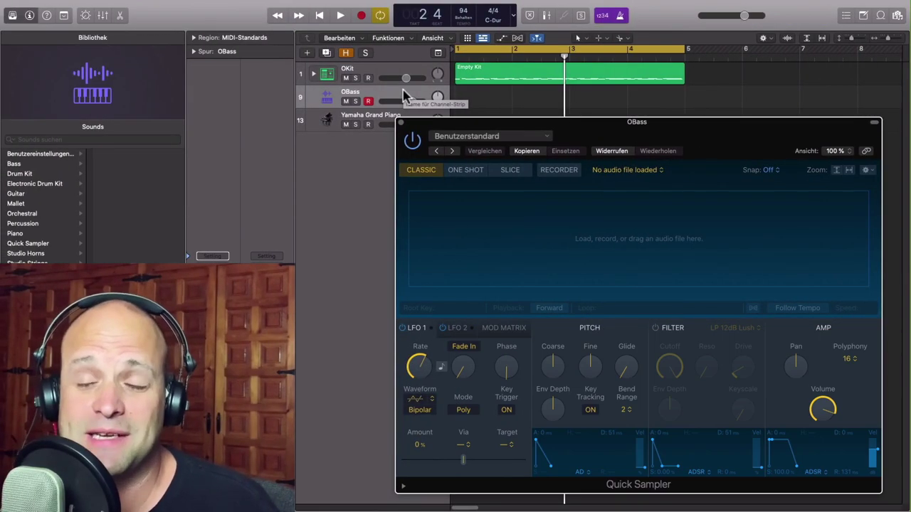
Record a sustained bass note through the microphone into the OBass track's Quick Sampler.
{"action": "left_click", "coordinate": [572, 172]}
{"action": "left_click", "coordinate": [639, 239]}
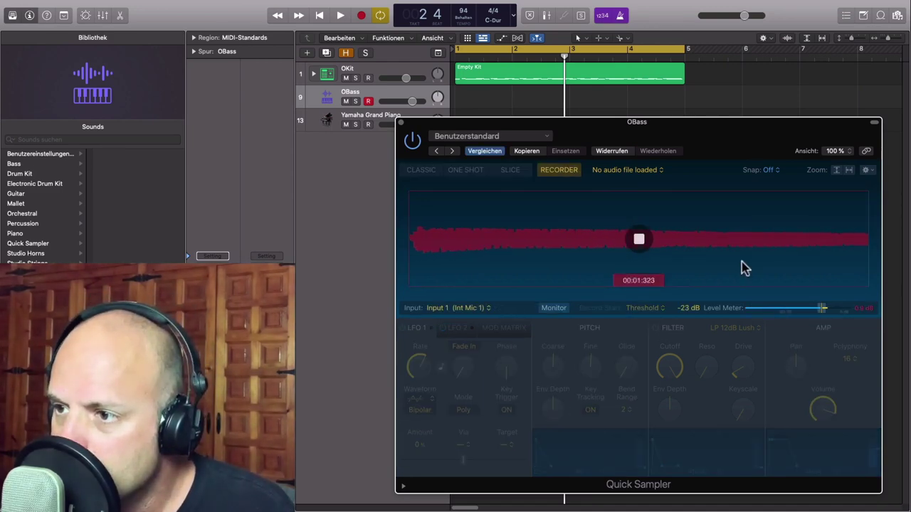
{"action": "left_click", "coordinate": [643, 242]}
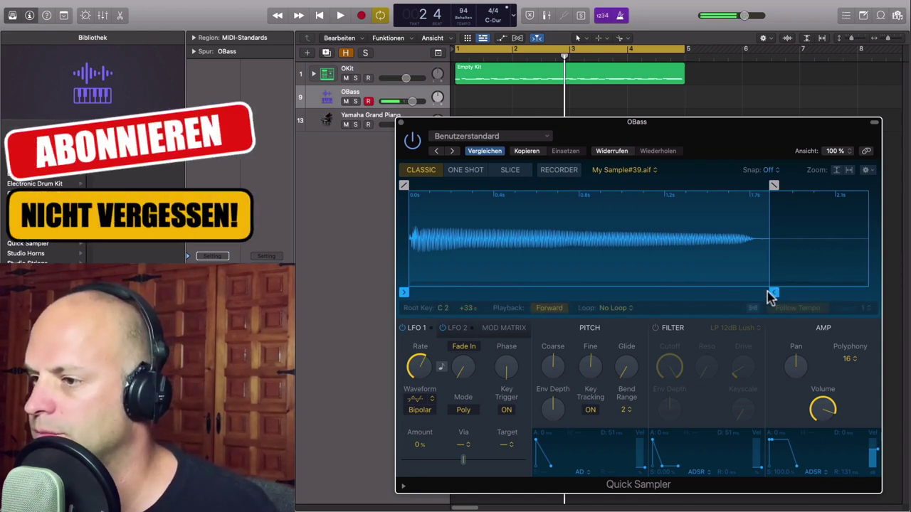
Trim the bass sample's end to where the sound stops and add short fades at its start and end.
{"action": "left_click_drag", "start_coordinate": [774, 292], "coordinate": [754, 291]}
{"action": "left_click_drag", "start_coordinate": [755, 186], "coordinate": [743, 187]}
{"action": "left_click_drag", "start_coordinate": [409, 185], "coordinate": [410, 186]}
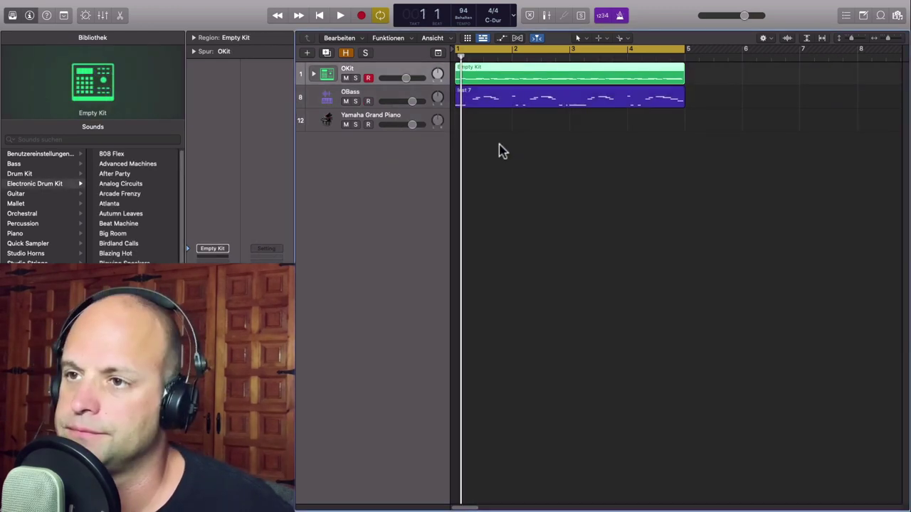
Play the OKit drums and OBass regions together, then return the playhead to bar 1.
{"action": "key", "text": "space"}
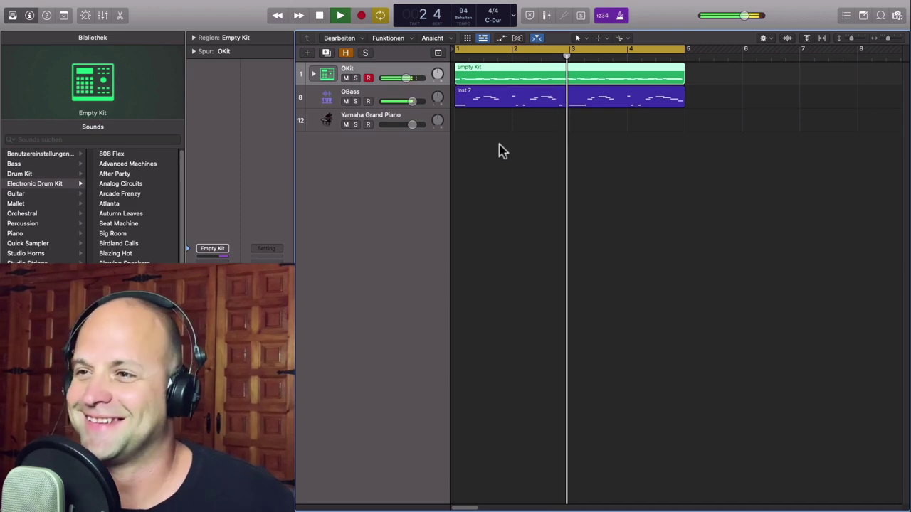
{"action": "key", "text": "space"}
{"action": "key", "text": "Return"}
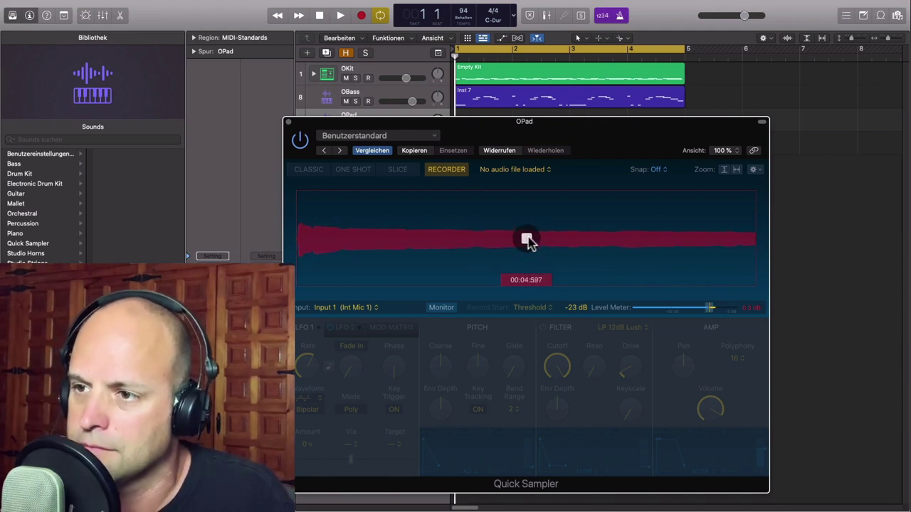
Finish recording the OPad sample and extend its loop over nearly the whole waveform, slightly inside both ends.
{"action": "left_click", "coordinate": [526, 239]}
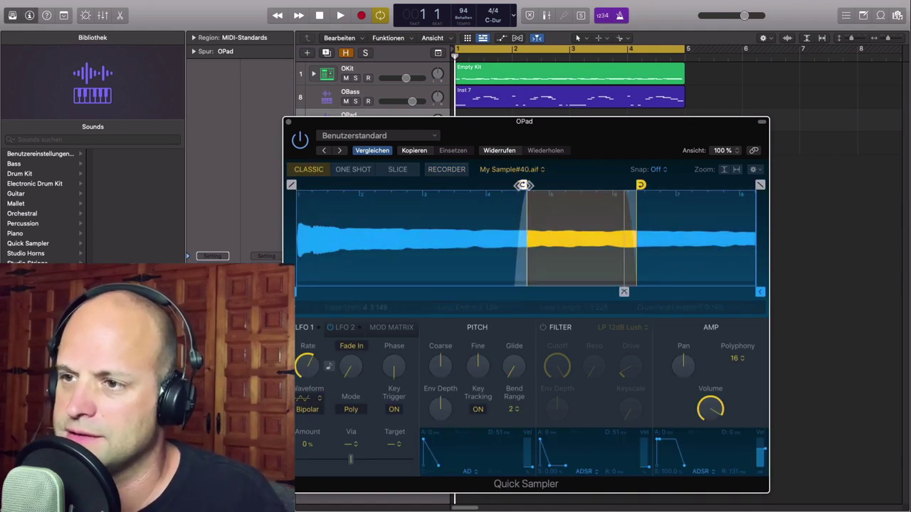
{"action": "left_click_drag", "start_coordinate": [522, 185], "coordinate": [291, 184]}
{"action": "left_click_drag", "start_coordinate": [641, 185], "coordinate": [760, 186]}
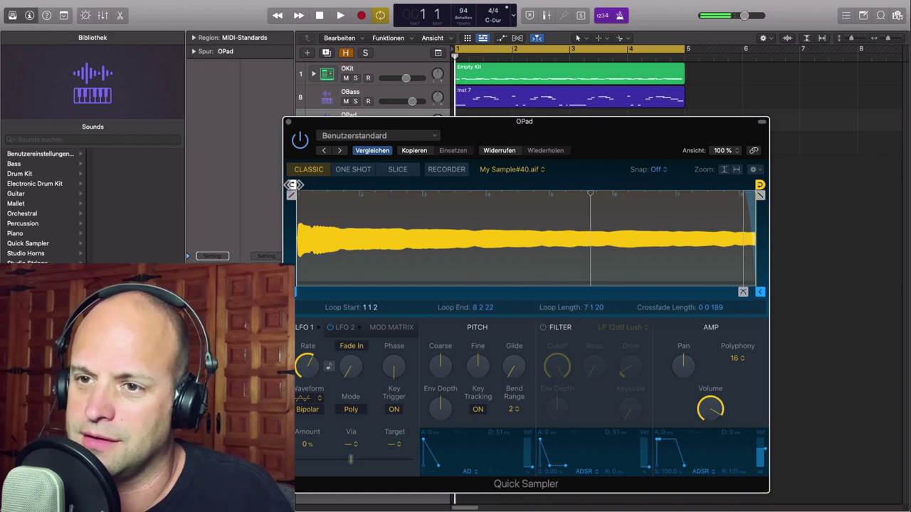
{"action": "left_click_drag", "start_coordinate": [291, 186], "coordinate": [313, 185]}
{"action": "left_click_drag", "start_coordinate": [758, 184], "coordinate": [744, 185]}
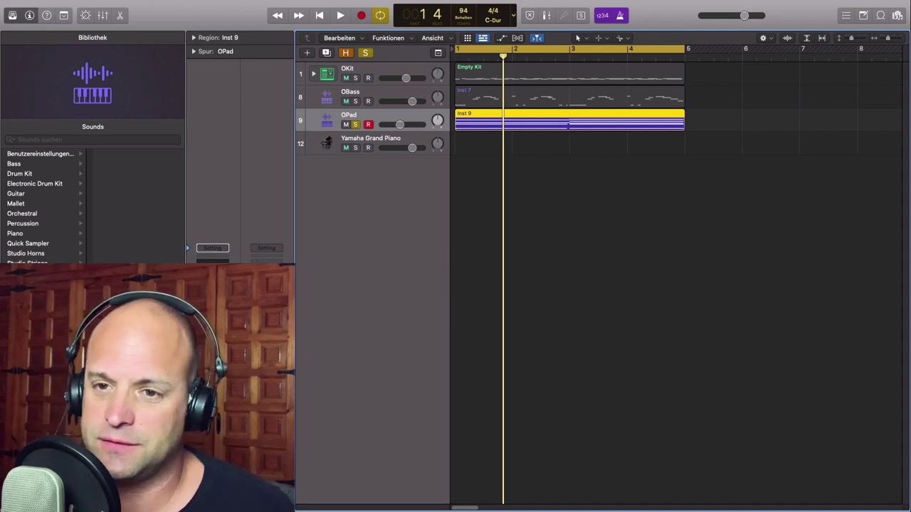
Open the OPad track's ChromaVerb reverb and listen to the soloed pad with it.
{"action": "left_click", "coordinate": [213, 306]}
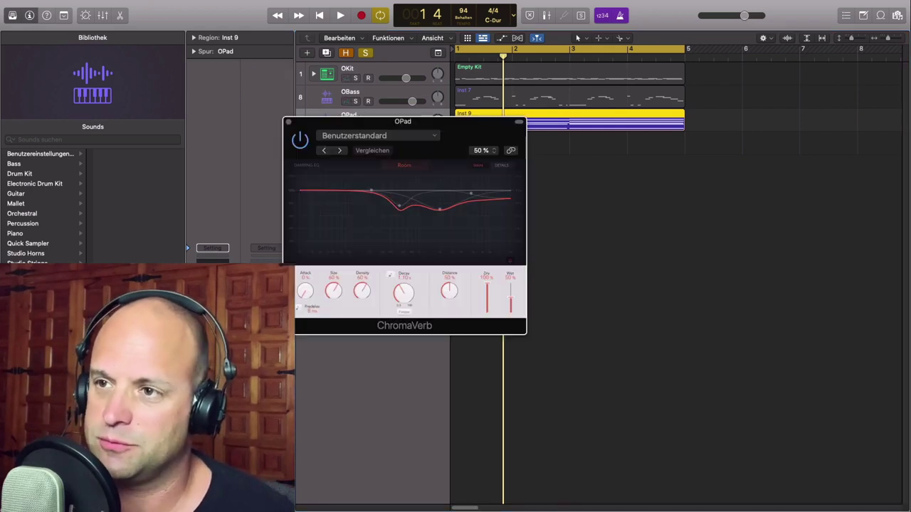
{"action": "key", "text": "space"}
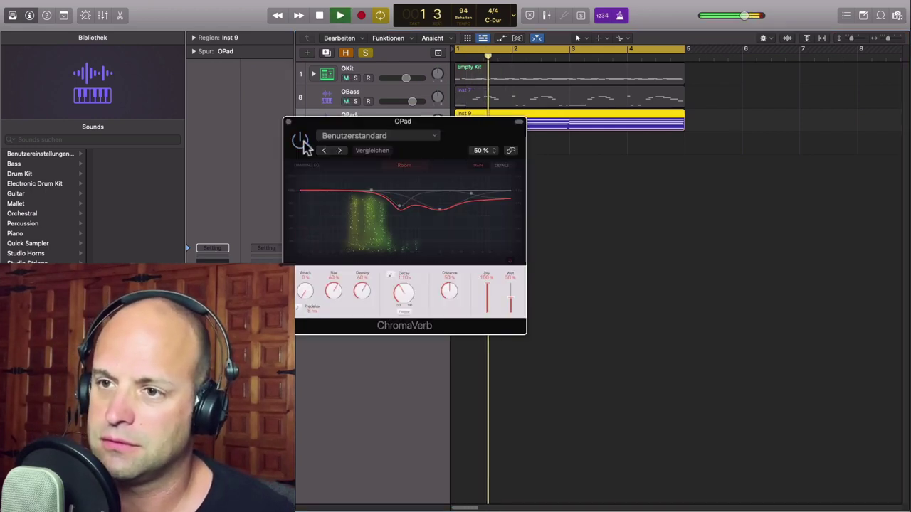
{"action": "left_click_drag", "start_coordinate": [434, 142], "coordinate": [582, 164]}
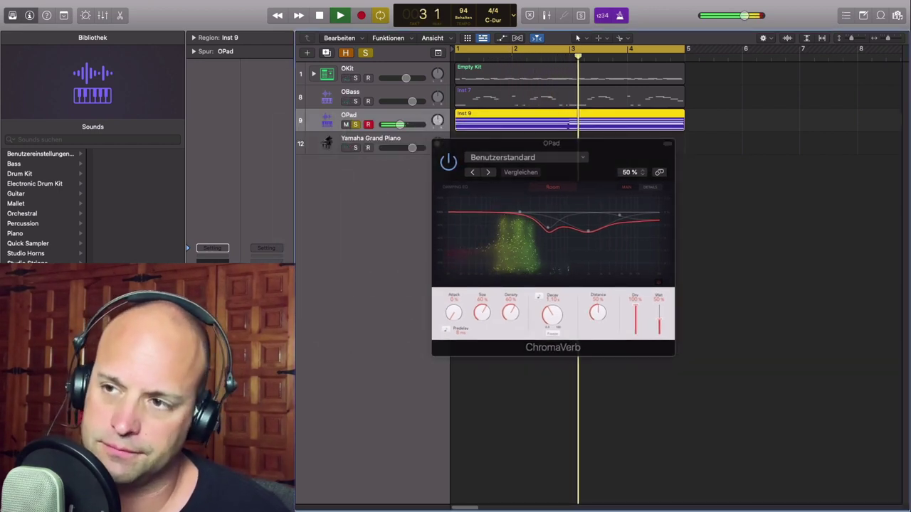
{"action": "left_click_drag", "start_coordinate": [616, 158], "coordinate": [630, 171]}
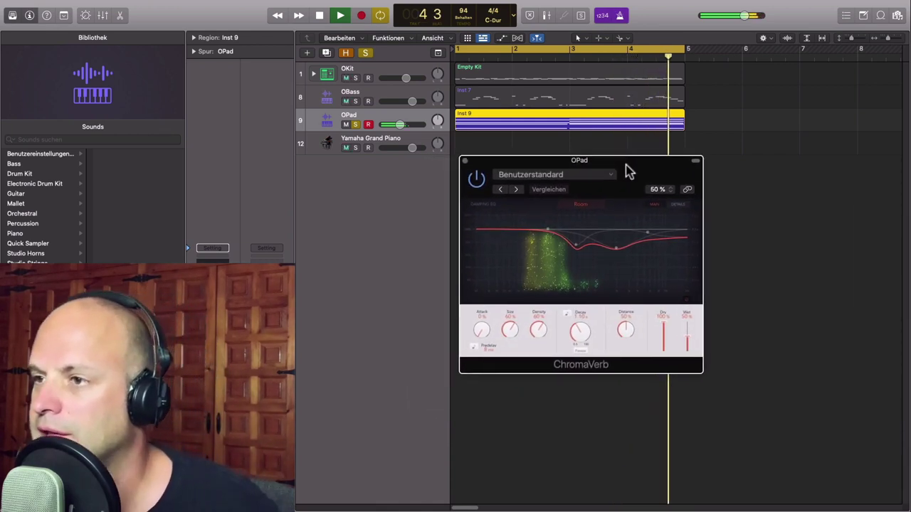
{"action": "key", "text": "space"}
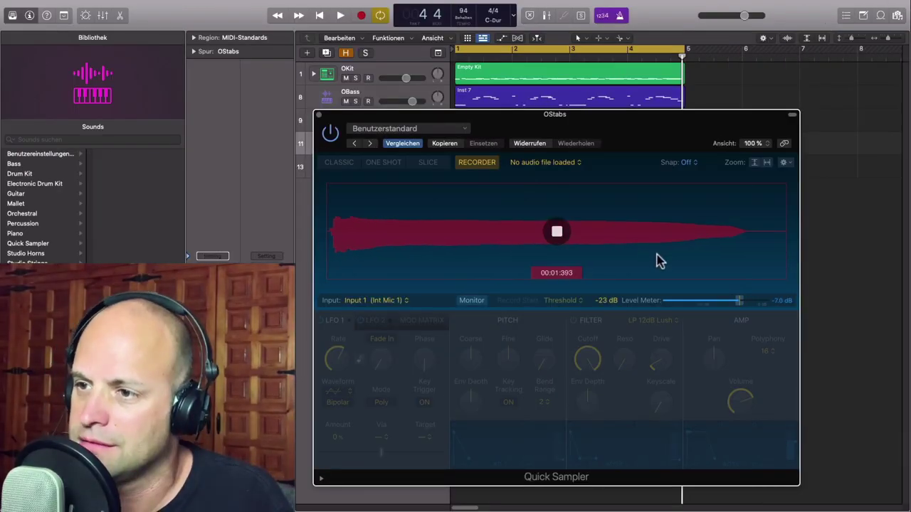
Finish recording the OStabs sample and adjust its coarse pitch.
{"action": "left_click", "coordinate": [559, 232]}
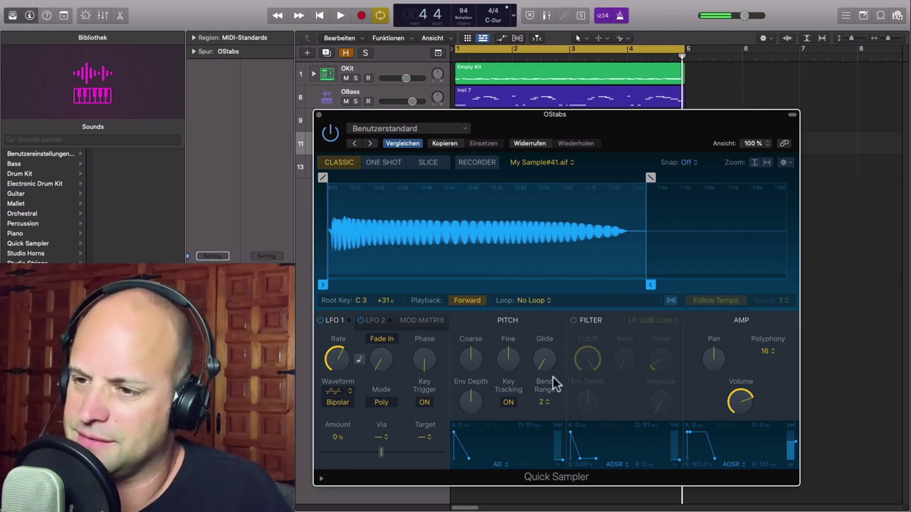
{"action": "mouse_move", "coordinate": [470, 359]}
{"action": "left_mouse_down"}
{"action": "mouse_move", "coordinate": [462, 365]}
{"action": "mouse_move", "coordinate": [465, 354]}
{"action": "left_mouse_up"}
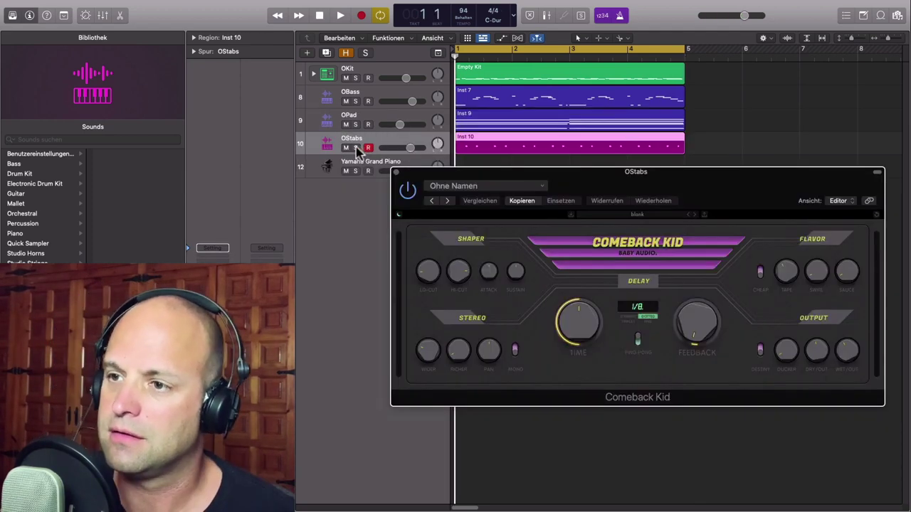
Listen to the OStabs track soloed with its Comeback Kid delay, then together with all other tracks.
{"action": "left_click", "coordinate": [355, 147]}
{"action": "key", "text": "space"}
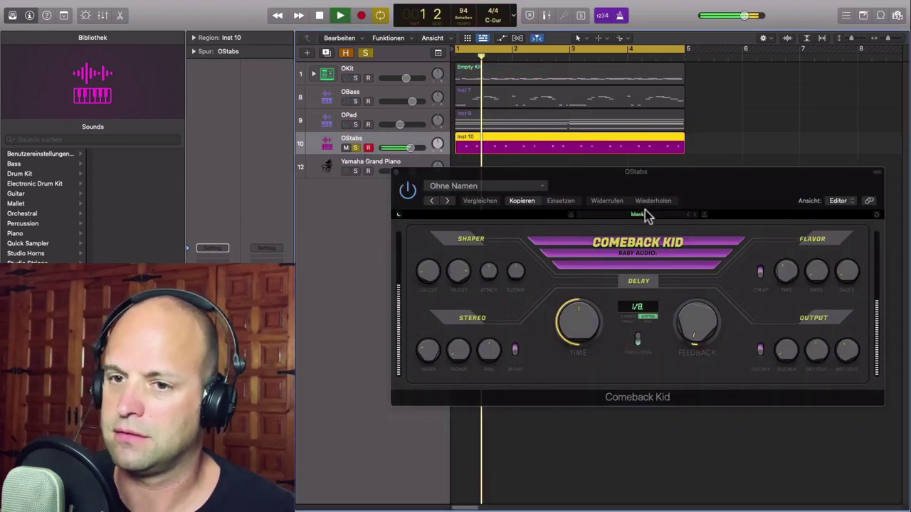
{"action": "left_click", "coordinate": [356, 148]}
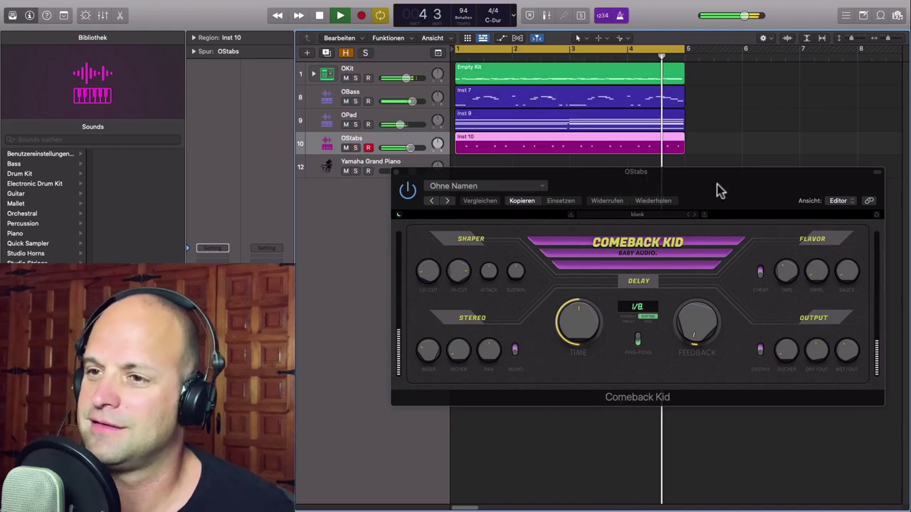
{"action": "left_click_drag", "start_coordinate": [650, 187], "coordinate": [631, 193]}
{"action": "left_click", "coordinate": [378, 179]}
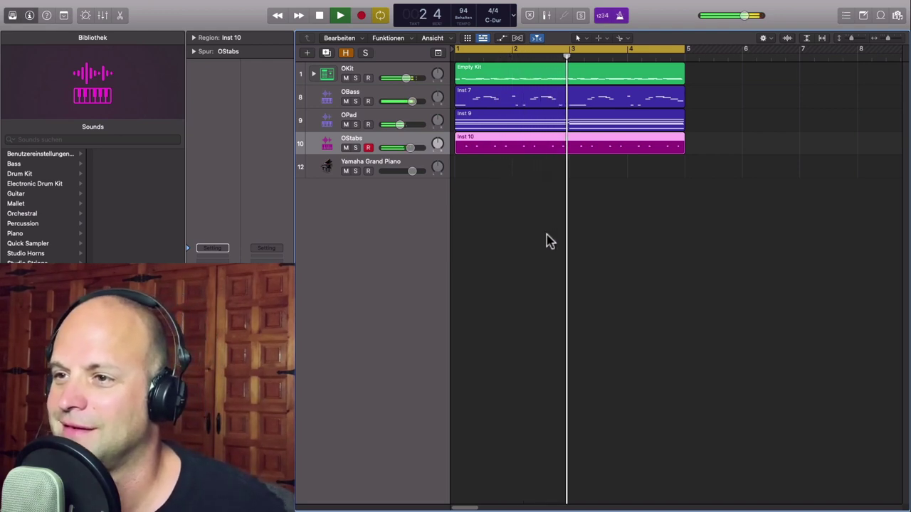
{"action": "key", "text": "space"}
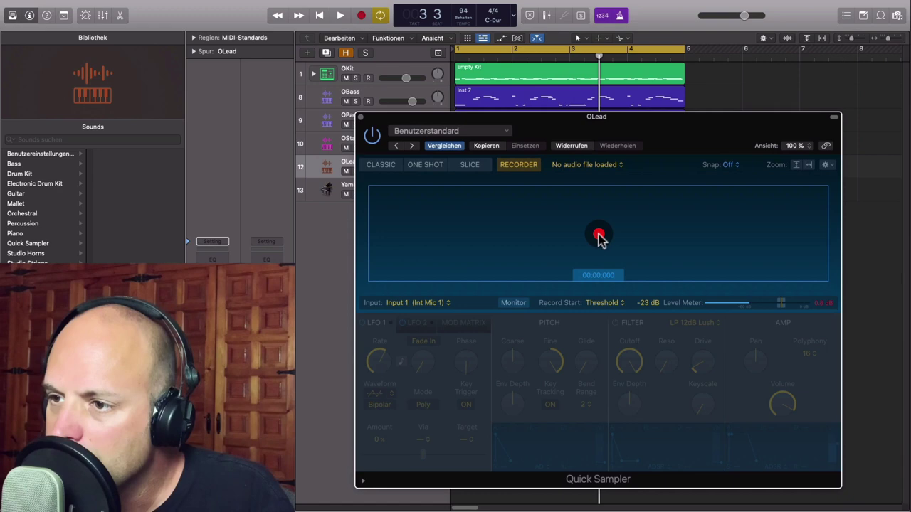
Record a single sustained note through the microphone into the OLead track's Quick Sampler.
{"action": "left_click", "coordinate": [599, 236]}
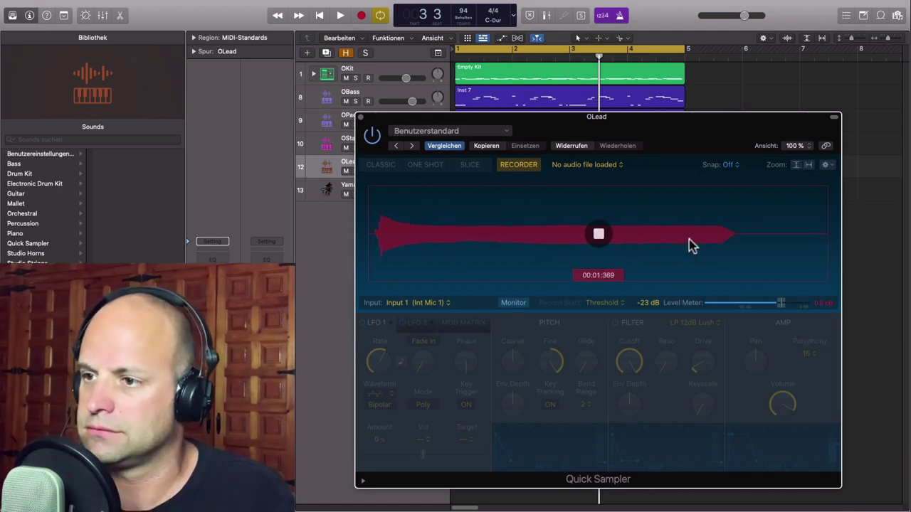
{"action": "left_click", "coordinate": [599, 237]}
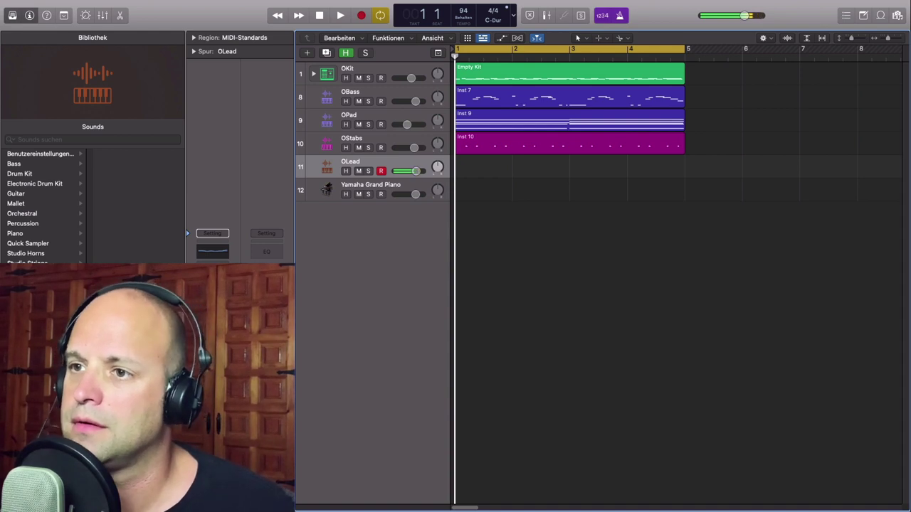
Record lead melody takes on the OLead track over the four-bar cycle.
{"action": "key", "text": "space"}
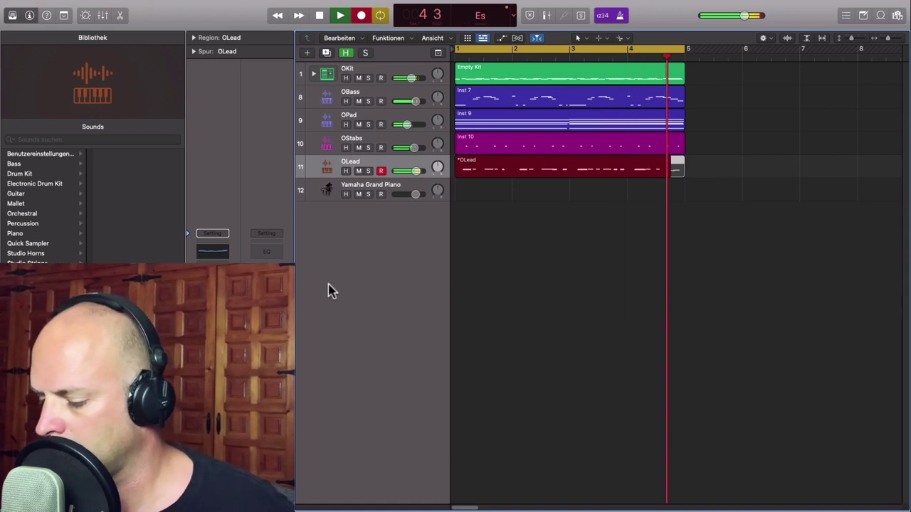
{"action": "key", "text": "space"}
{"action": "key", "text": "r"}
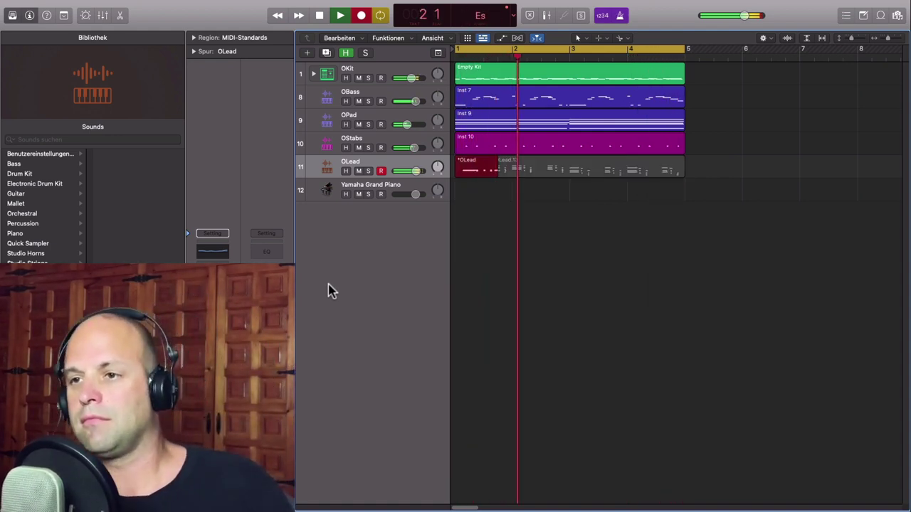
{"action": "key", "text": "space"}
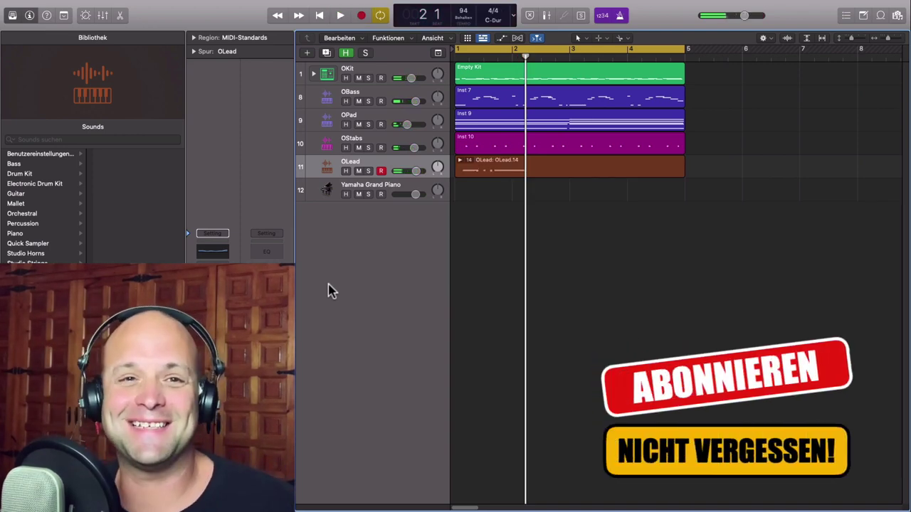